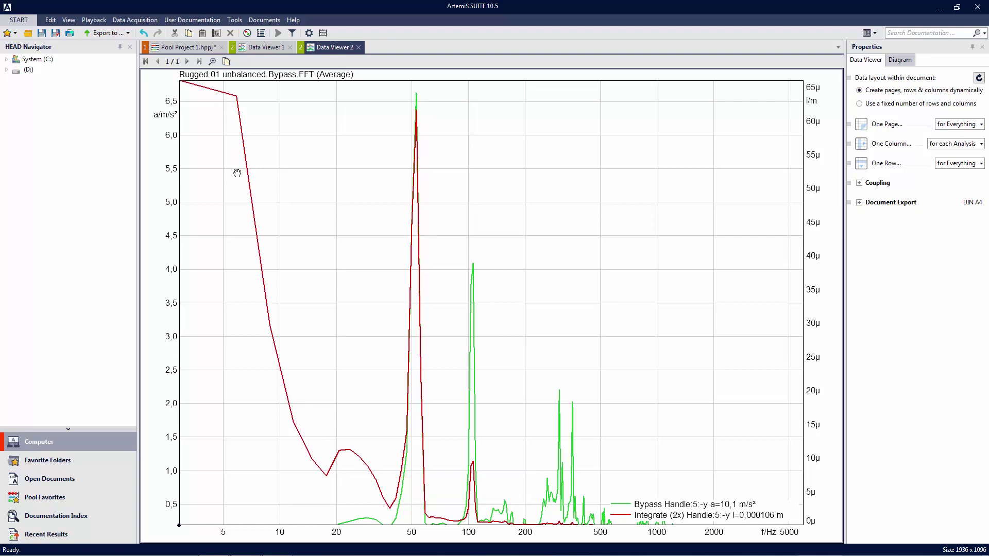
# Set the highpass mode of the Integrate (2x) filter in Pool Project 1 to Off
pyautogui.press('ctrl')
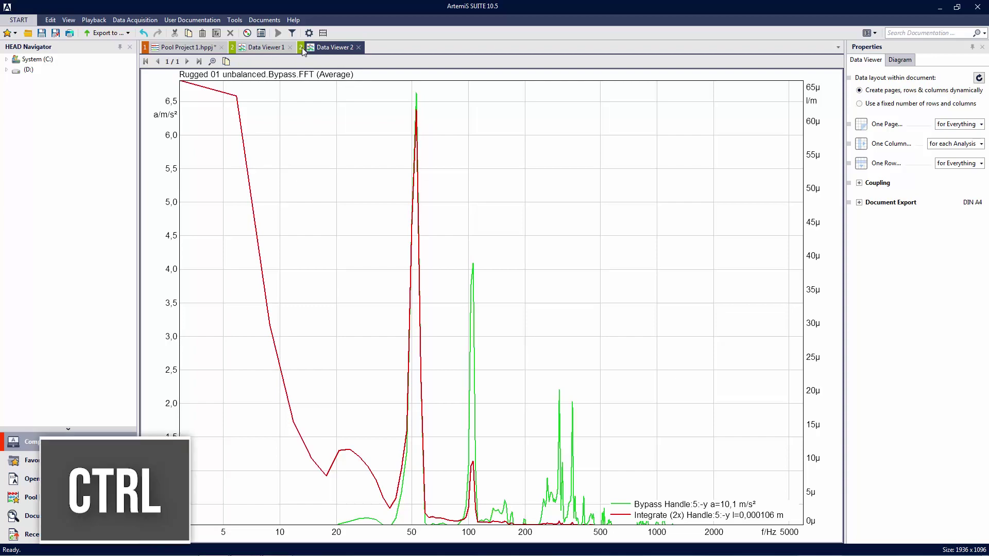
pyautogui.click(189, 47)
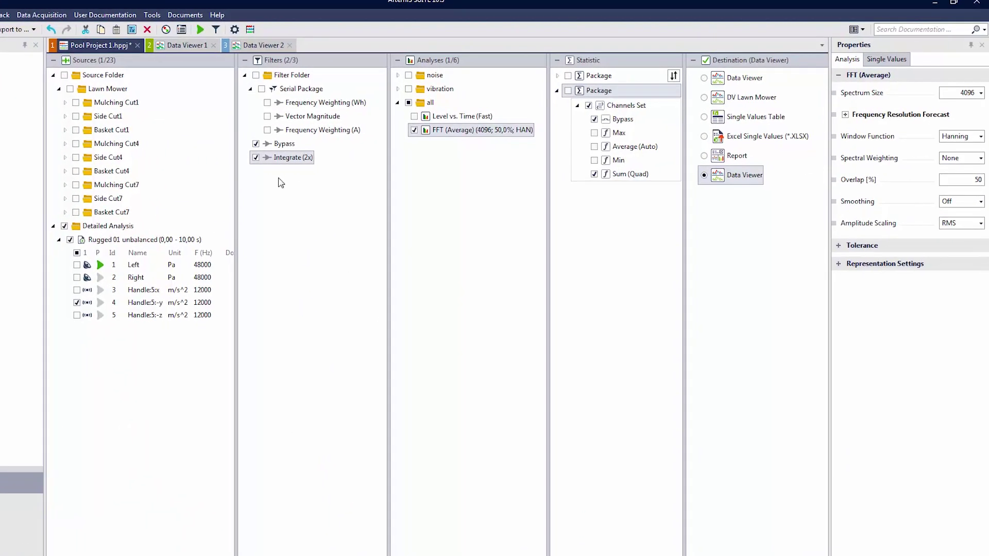
pyautogui.click(269, 159)
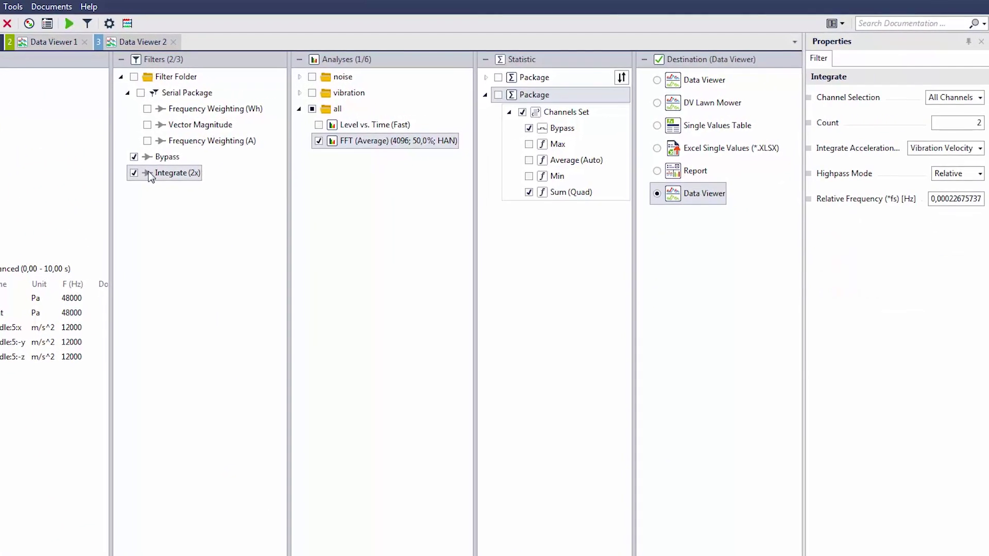
pyautogui.click(151, 174)
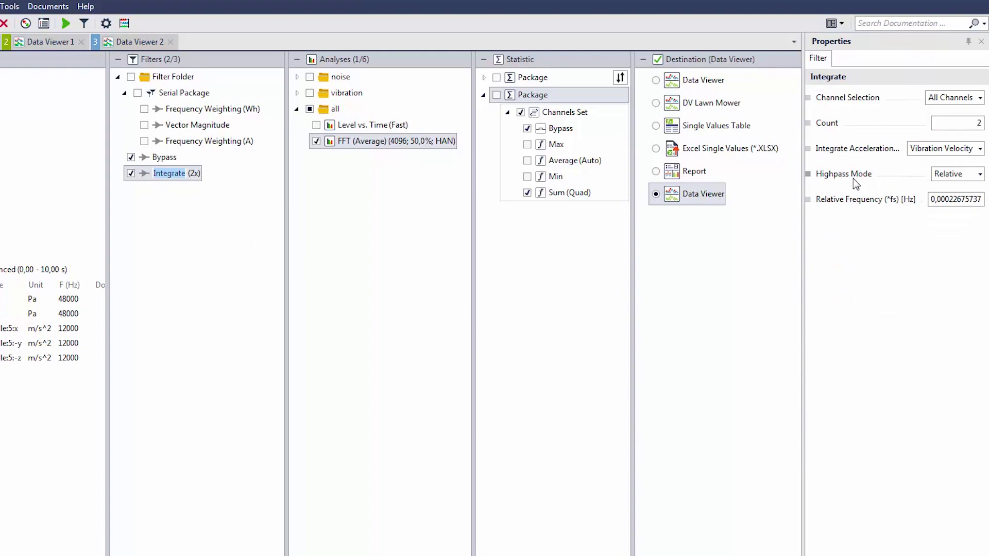
pyautogui.click(980, 174)
pyautogui.click(980, 174)
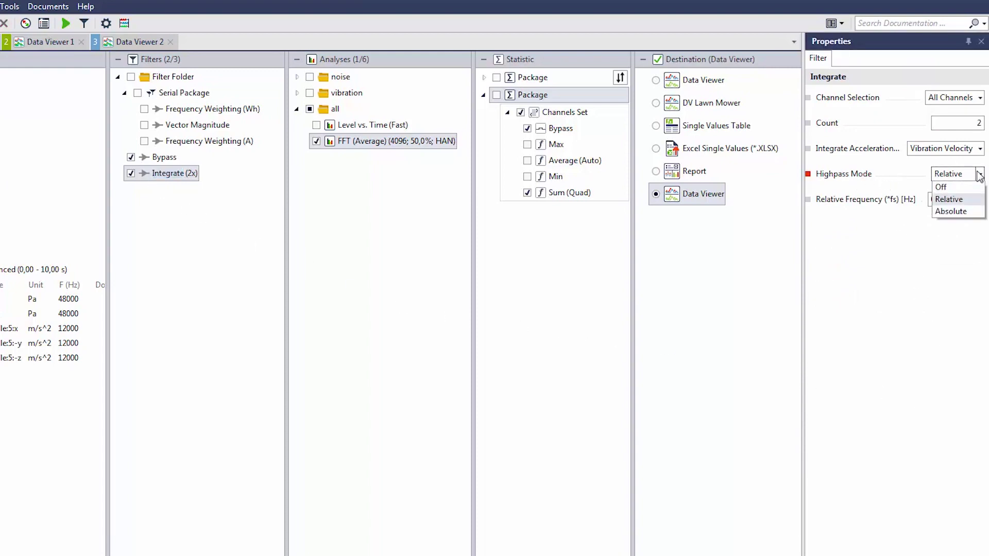
pyautogui.click(963, 190)
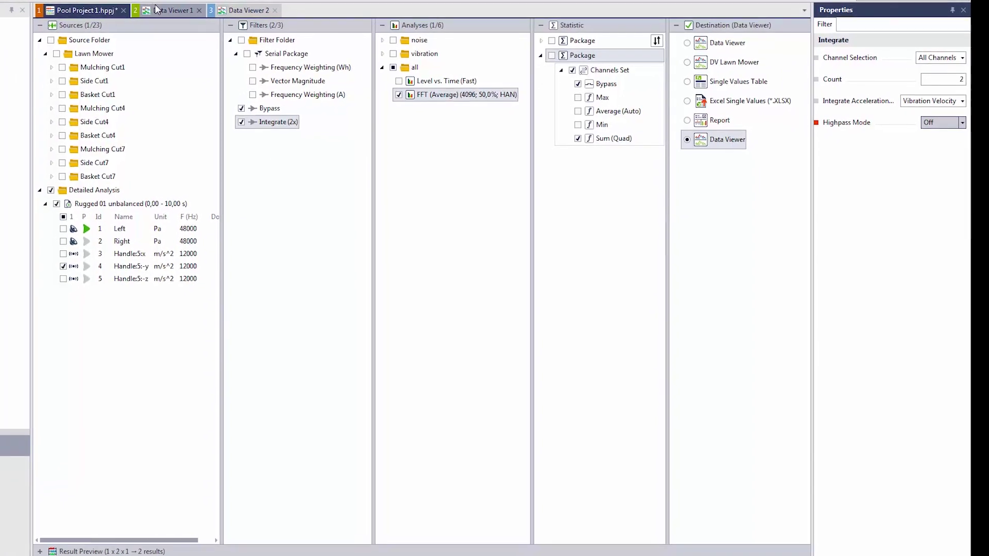
# Restore the full time range of the acceleration and displacement curves in Data Viewer 1 to examine the whole signal
pyautogui.click(149, 15)
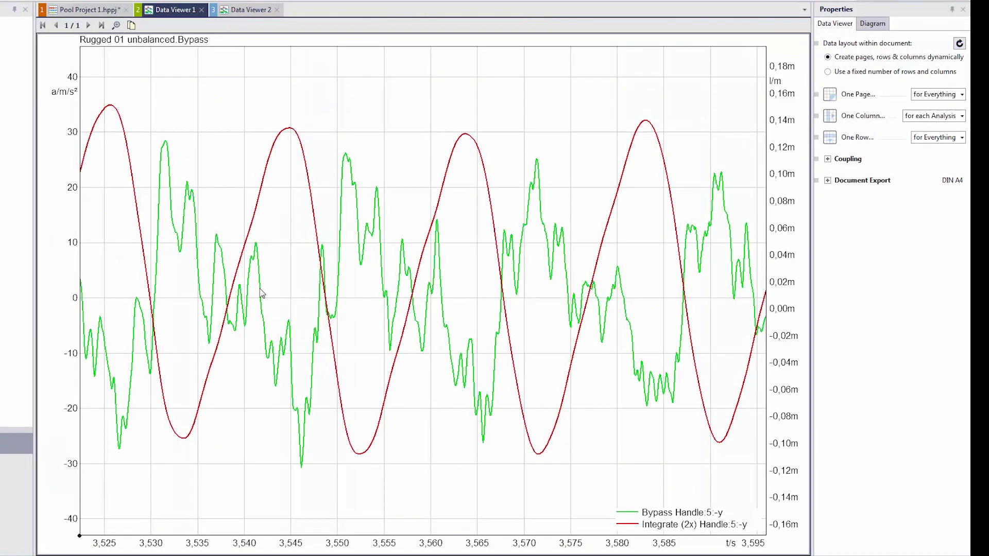
pyautogui.rightClick(260, 294)
pyautogui.click(283, 255)
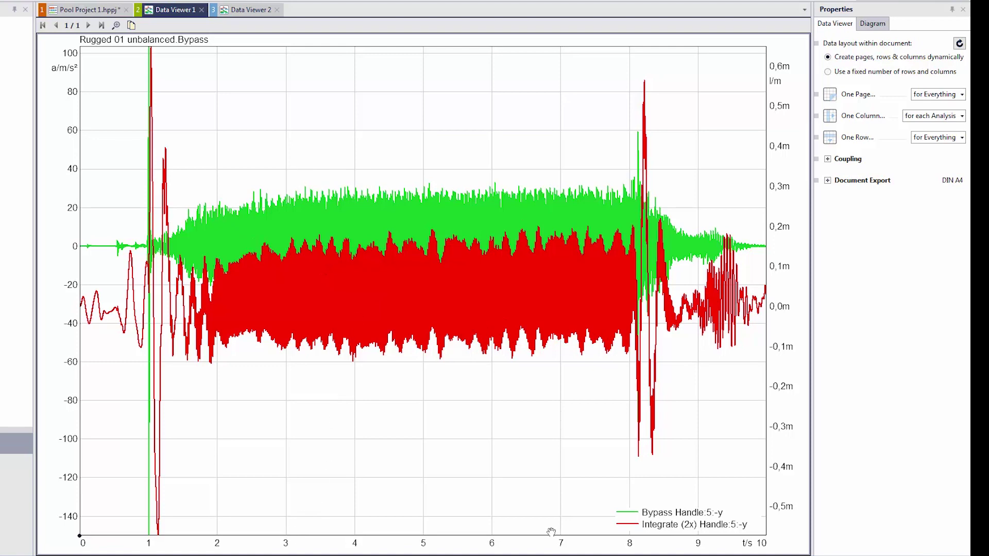
# Limit the Rugged 01 unbalanced mark in Pool Project 1 to the section from about 2,93 to 7,01 s
pyautogui.click(98, 10)
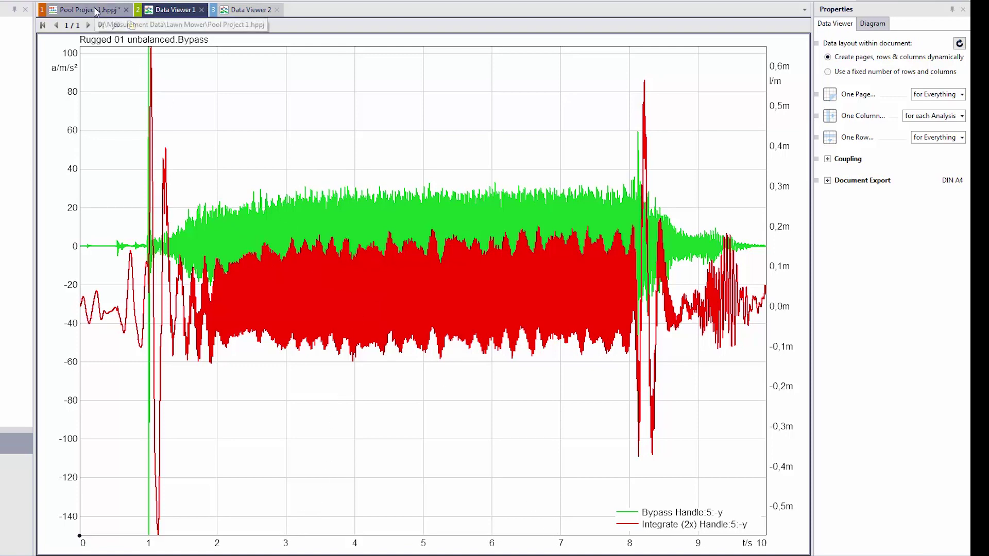
pyautogui.click(132, 204)
pyautogui.click(946, 188)
pyautogui.moveTo(93, 428)
pyautogui.mouseDown()
pyautogui.moveTo(302, 436)
pyautogui.moveTo(285, 437)
pyautogui.mouseUp()
pyautogui.moveTo(754, 470); pyautogui.dragTo(560, 502)
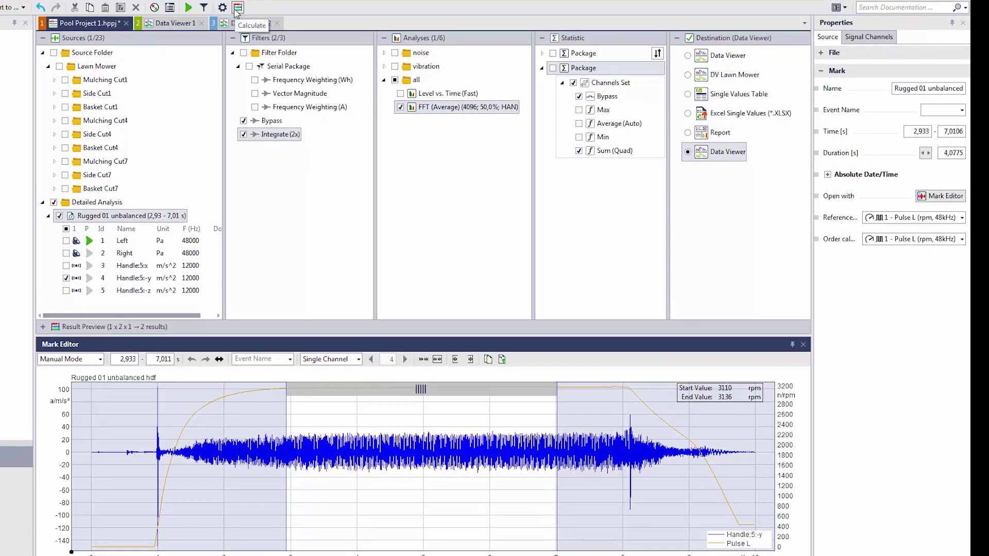
# Calculate the marked section's time signals without the FFT (Average) analysis and return to Pool Project 1
pyautogui.click(400, 108)
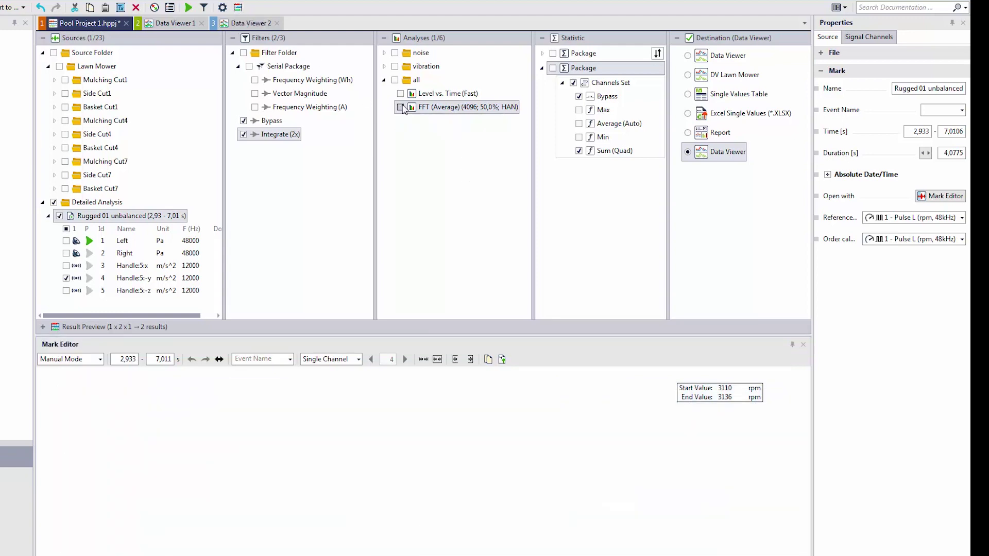
pyautogui.click(238, 8)
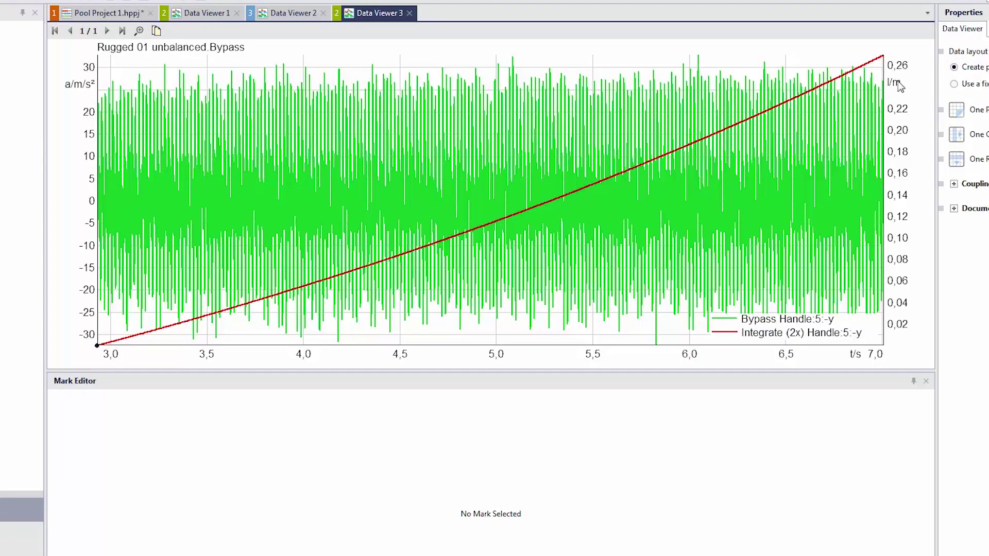
pyautogui.click(103, 13)
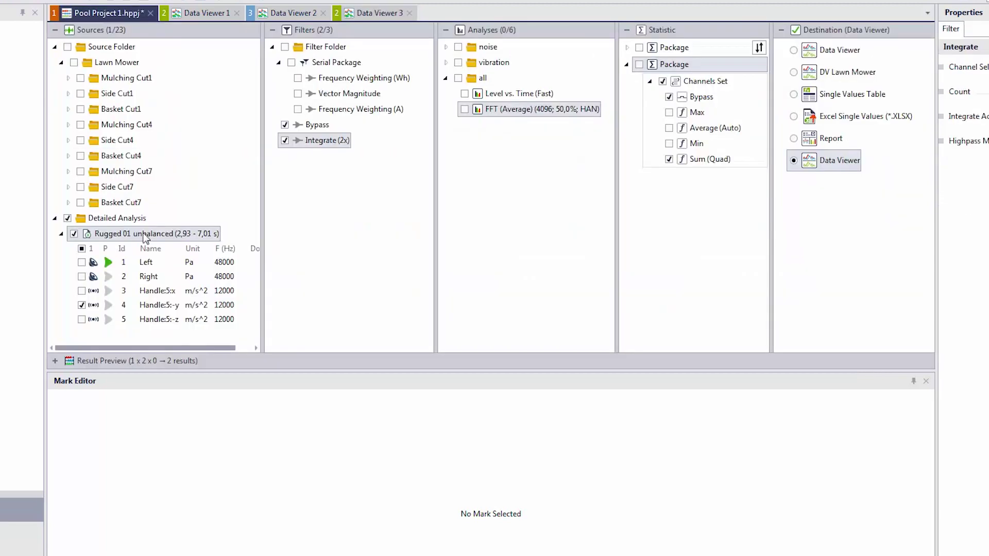
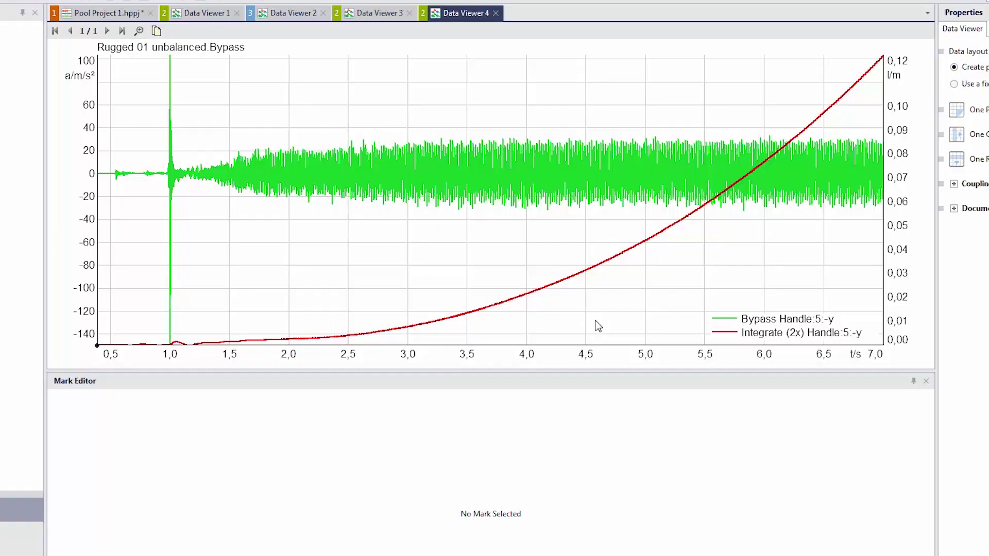
# Zoom Data Viewer 4 to about 3,65 to 3,76 s and stretch the displacement axis to examine the oscillation on the drift
pyautogui.click(482, 295)
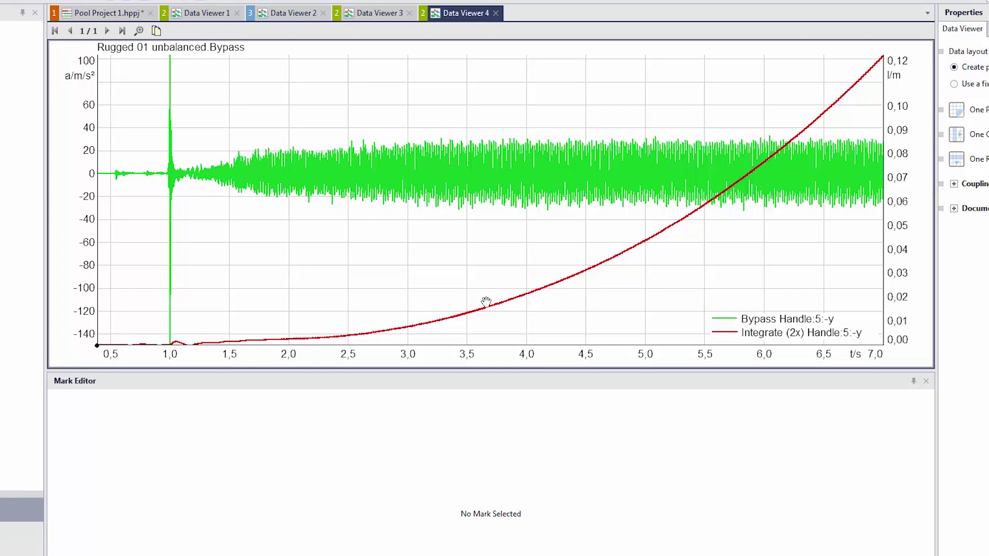
pyautogui.moveTo(486, 307); pyautogui.dragTo(500, 312)
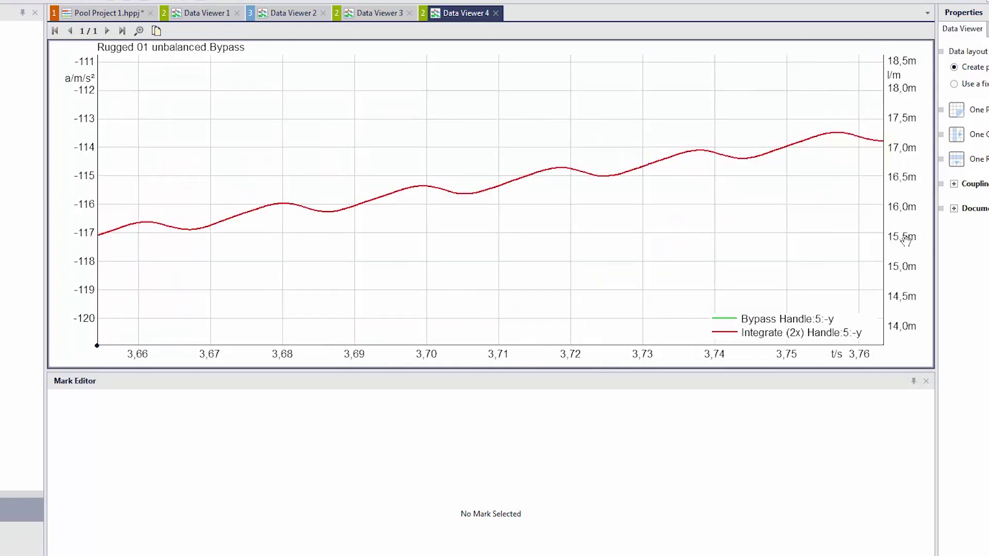
pyautogui.scroll(5, 906, 240)
pyautogui.scroll(-2, 911, 226)
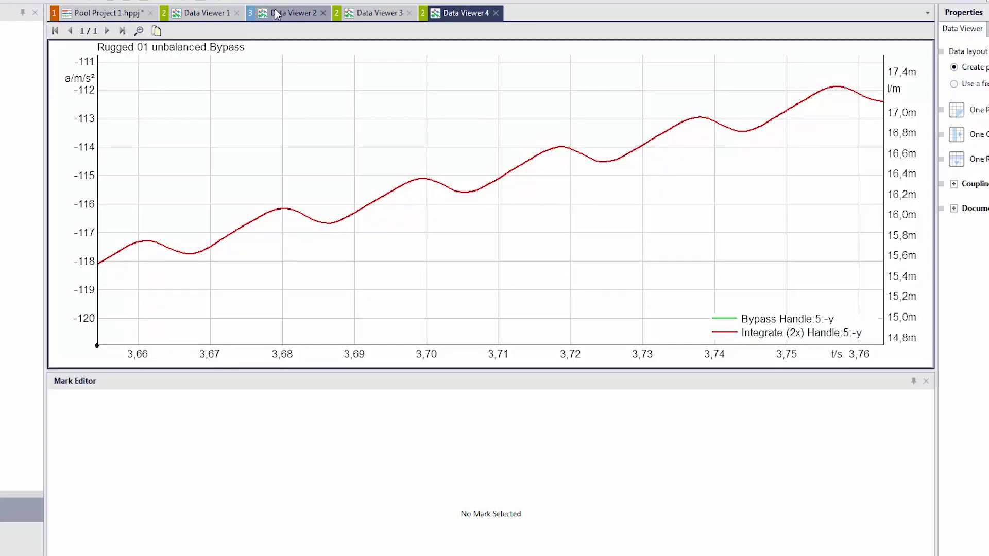
# Examine the low-frequency content below 50 Hz in the averaged FFT in Data Viewer 2
pyautogui.click(277, 13)
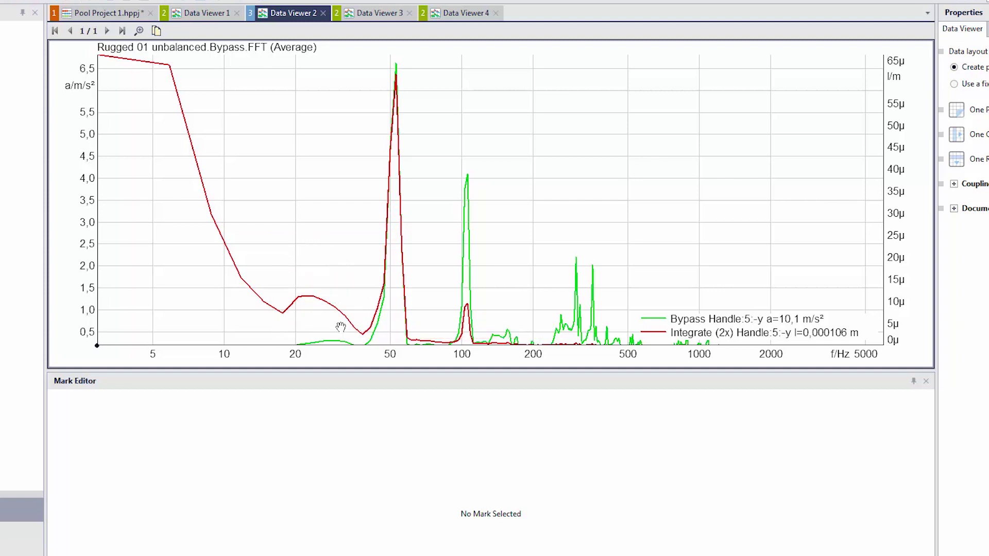
pyautogui.click(391, 360)
# Set the Integrate (2x) filter's highpass mode to Absolute at 15 Hz and calculate with the FFT (Average) analysis enabled
pyautogui.click(106, 15)
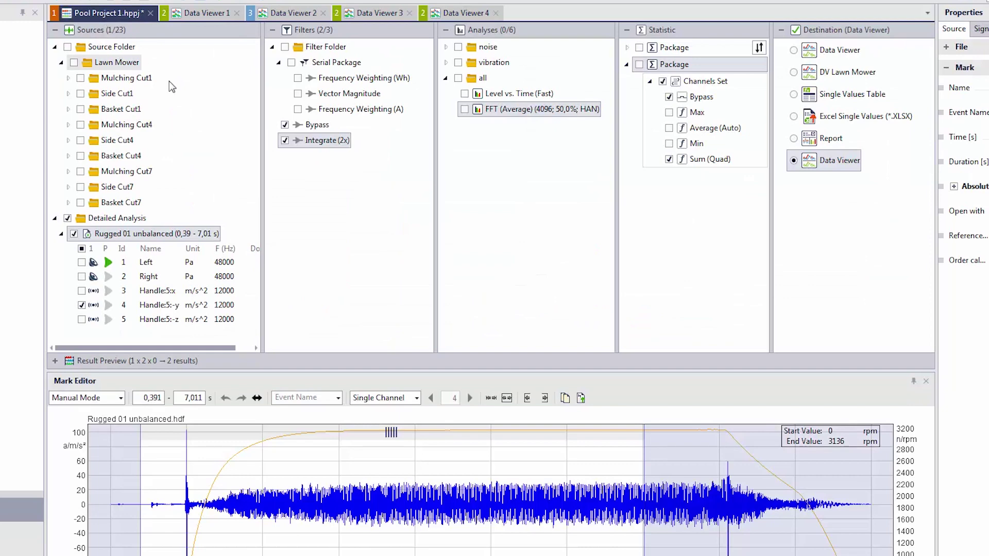
pyautogui.click(302, 141)
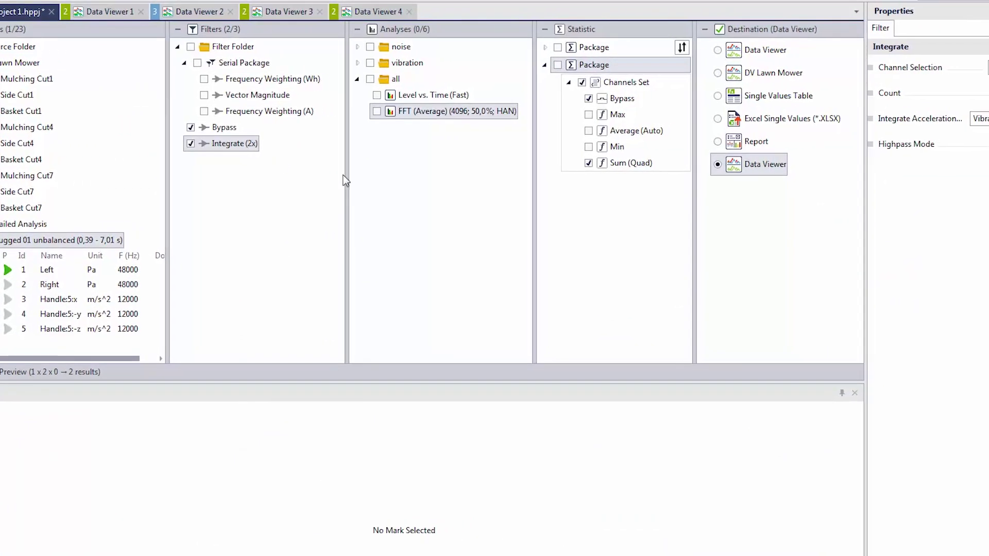
pyautogui.click(988, 142)
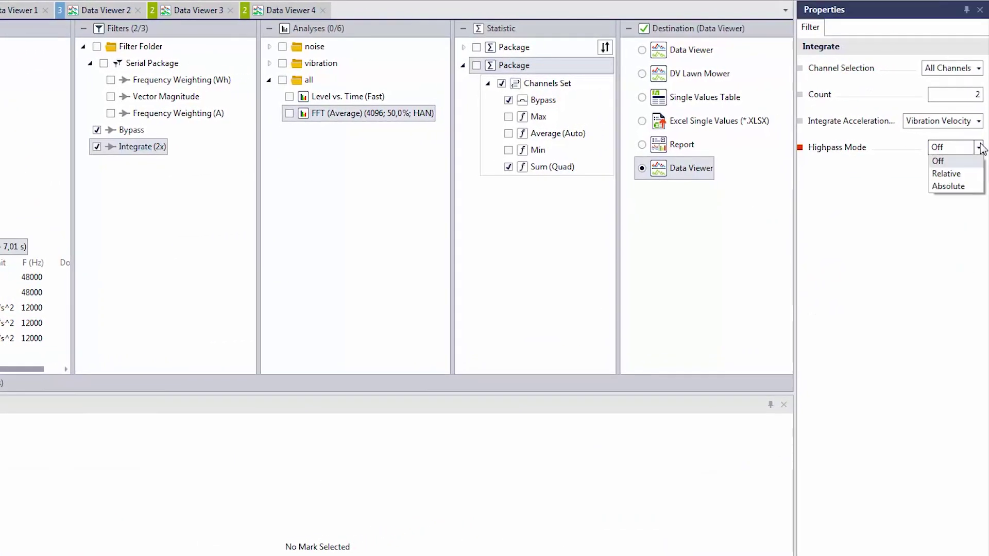
pyautogui.click(962, 186)
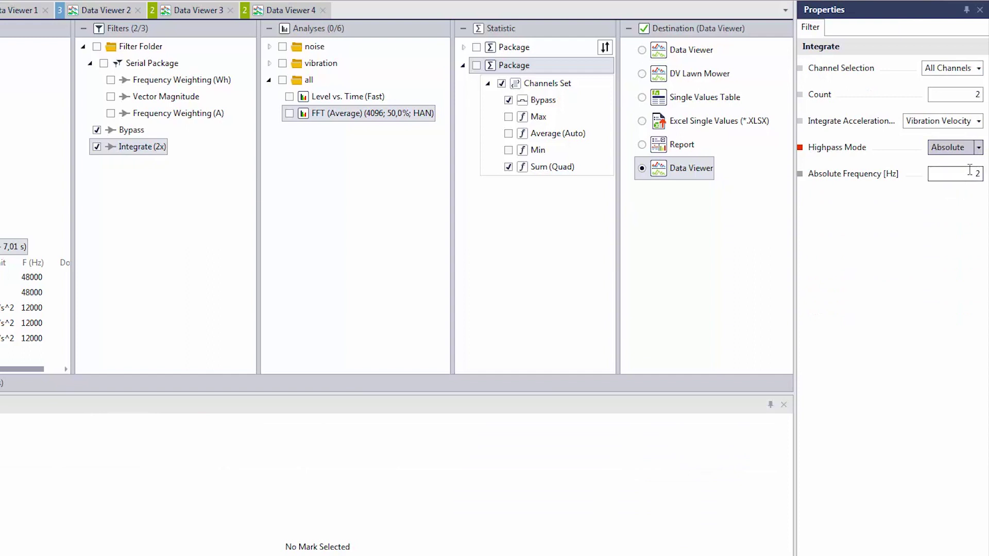
pyautogui.doubleClick(970, 172)
pyautogui.write('15')
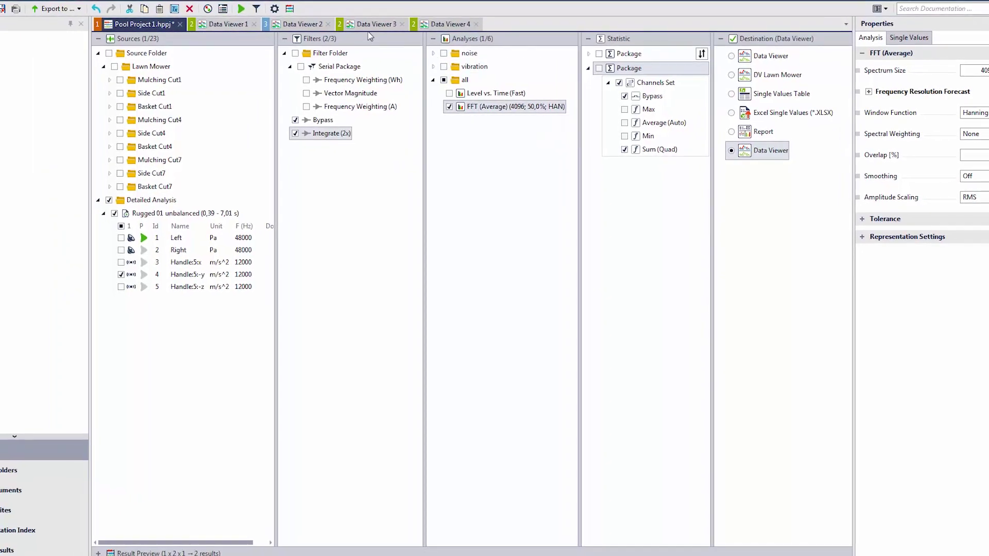
pyautogui.click(290, 9)
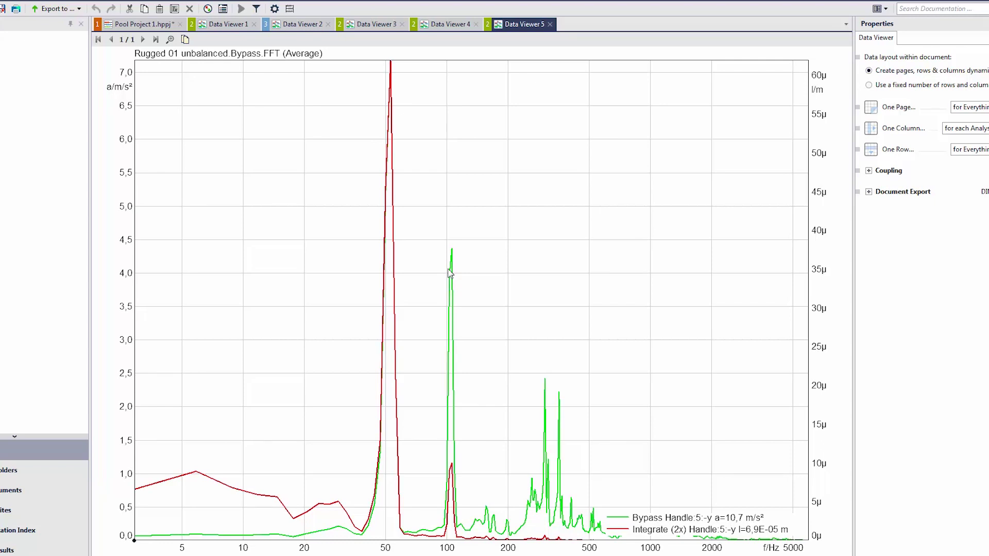
# Calculate the integrated time signals of all three Handle:5 channels with the Bypass filter and FFT (Average) analysis deselected
pyautogui.click(140, 25)
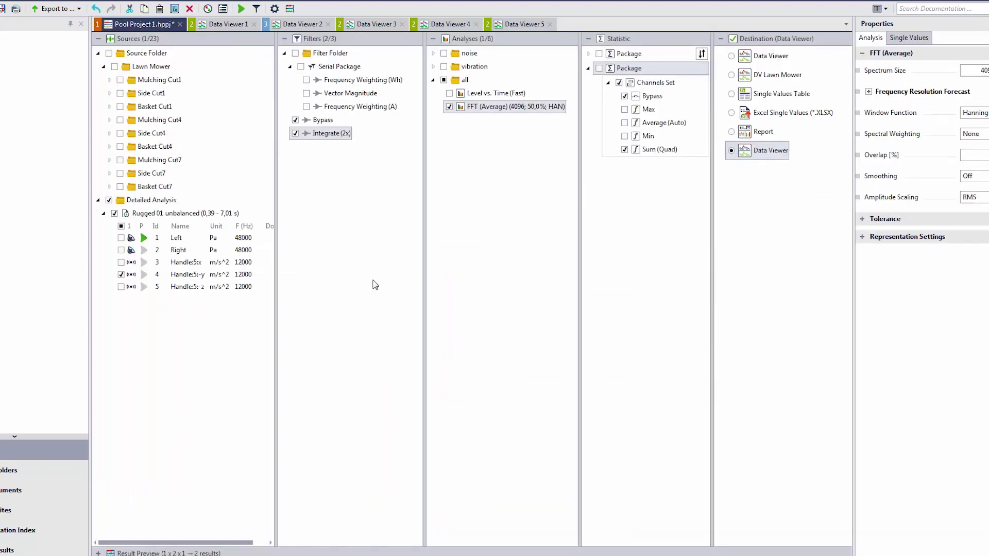
pyautogui.click(121, 287)
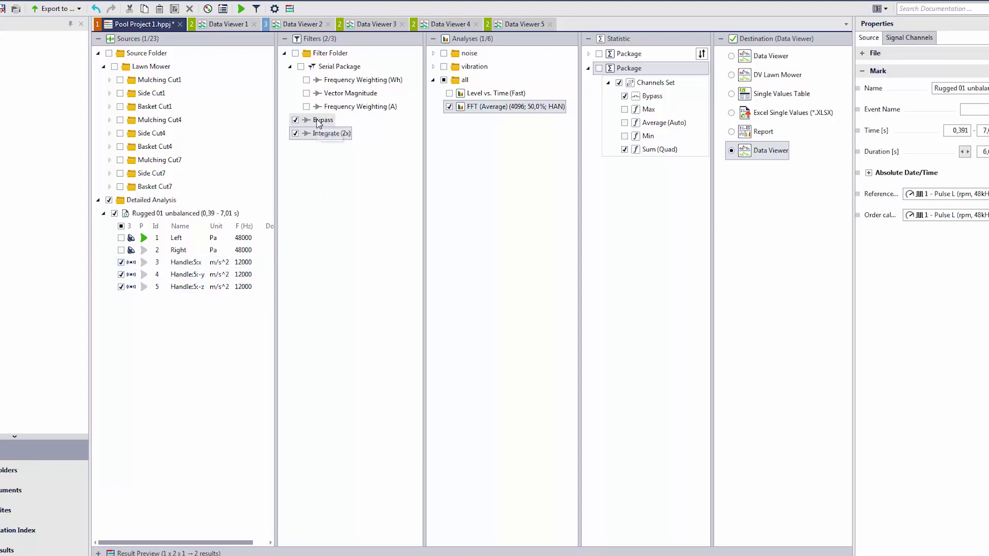
pyautogui.click(296, 120)
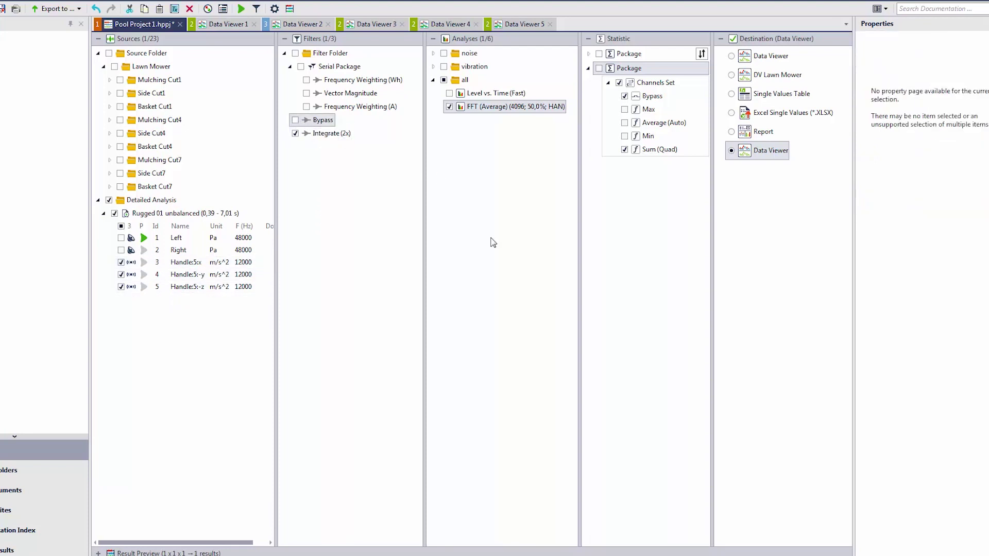
pyautogui.click(449, 107)
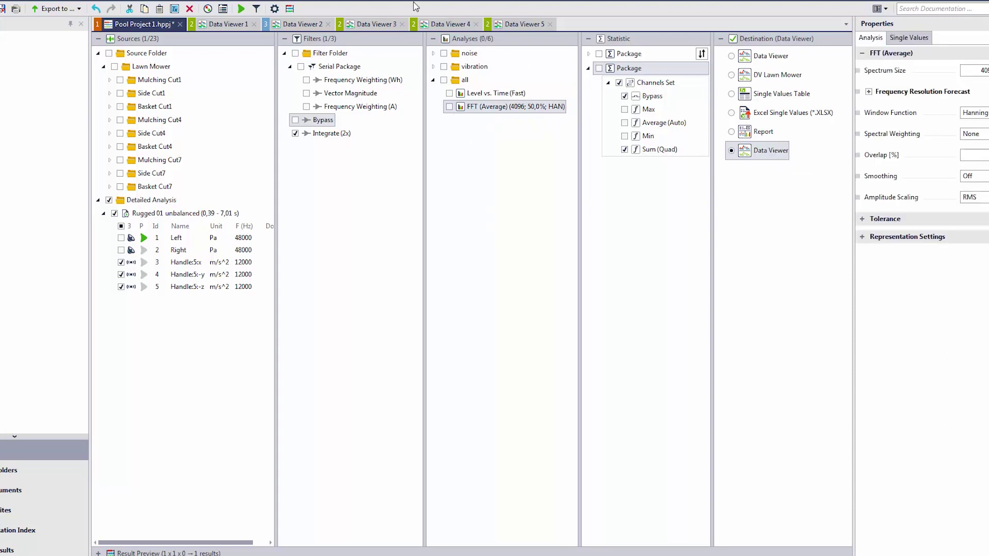
pyautogui.click(291, 9)
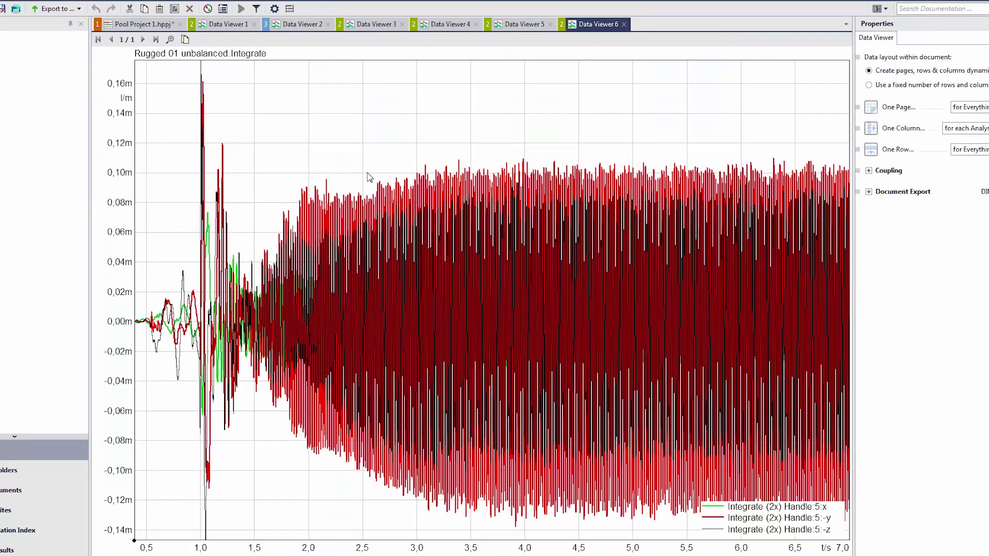
# Zoom Data Viewer 6 to about 2,037 to 2,070 s to compare the displacement curves of the three directions
pyautogui.click(387, 376)
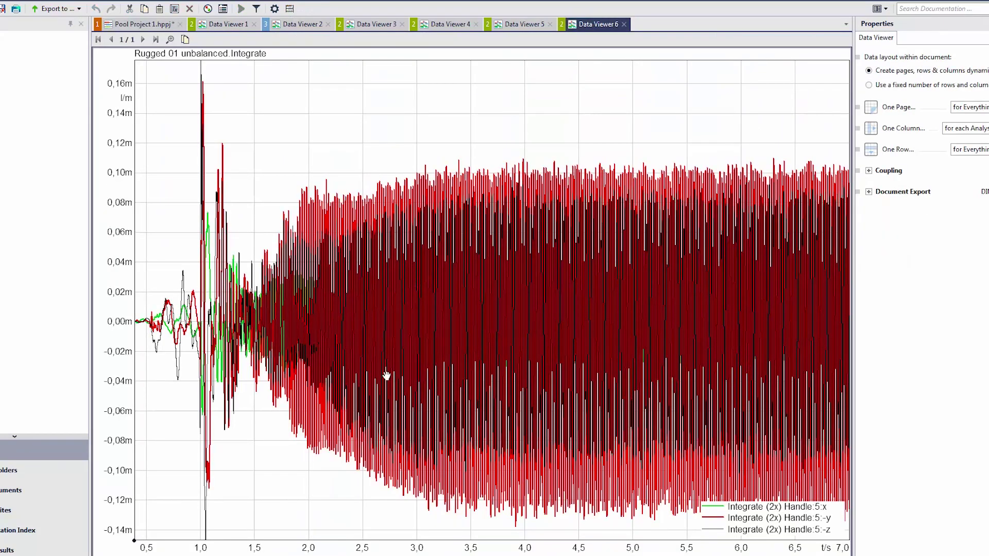
pyautogui.moveTo(390, 500); pyautogui.dragTo(380, 190)
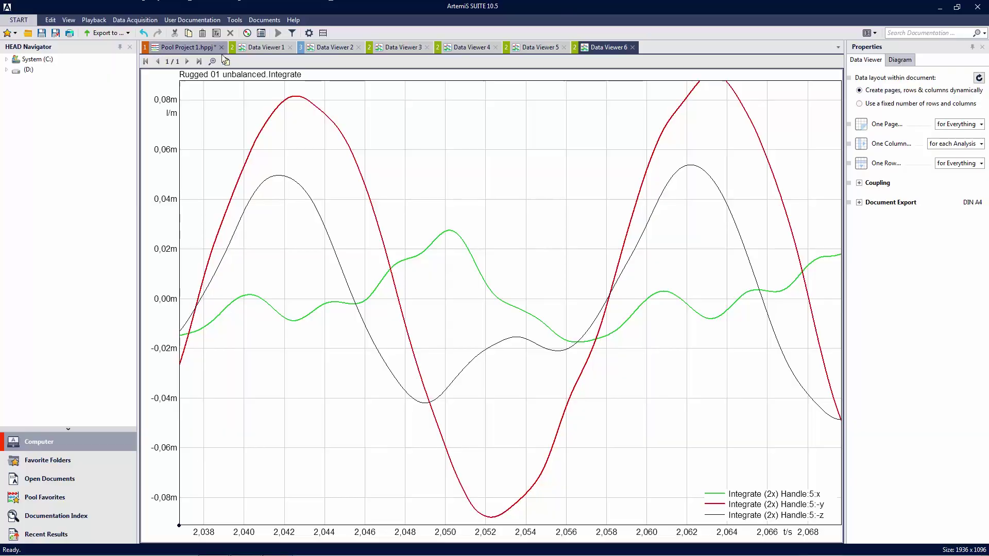
# Set the Report destination in Pool Project 1 to Create new and open a new report for the results
pyautogui.click(189, 48)
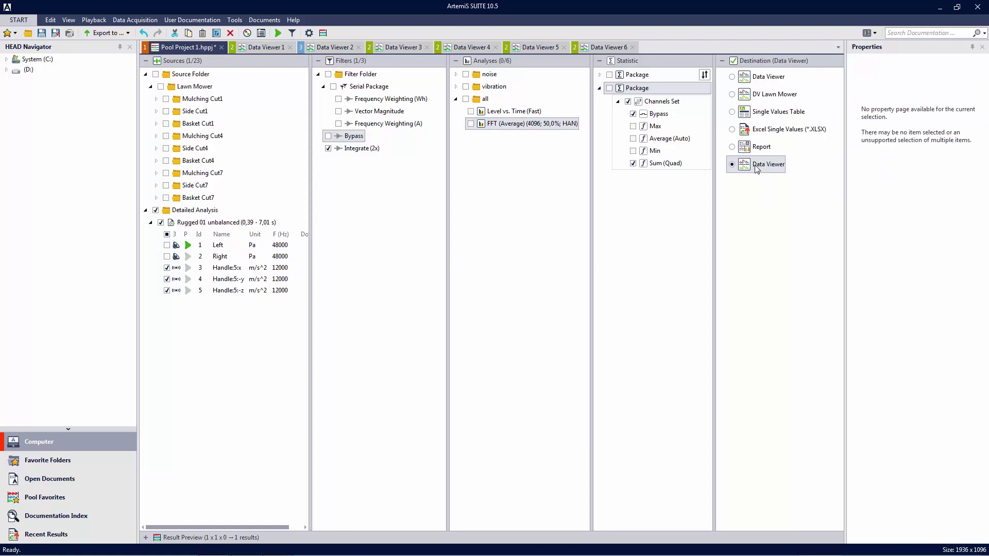
pyautogui.click(745, 152)
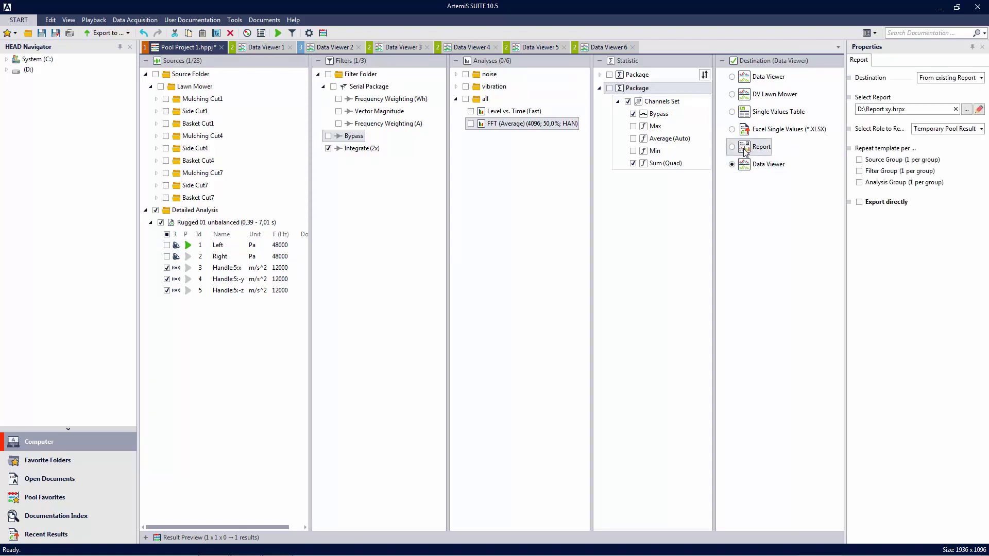
pyautogui.click(958, 78)
pyautogui.click(959, 93)
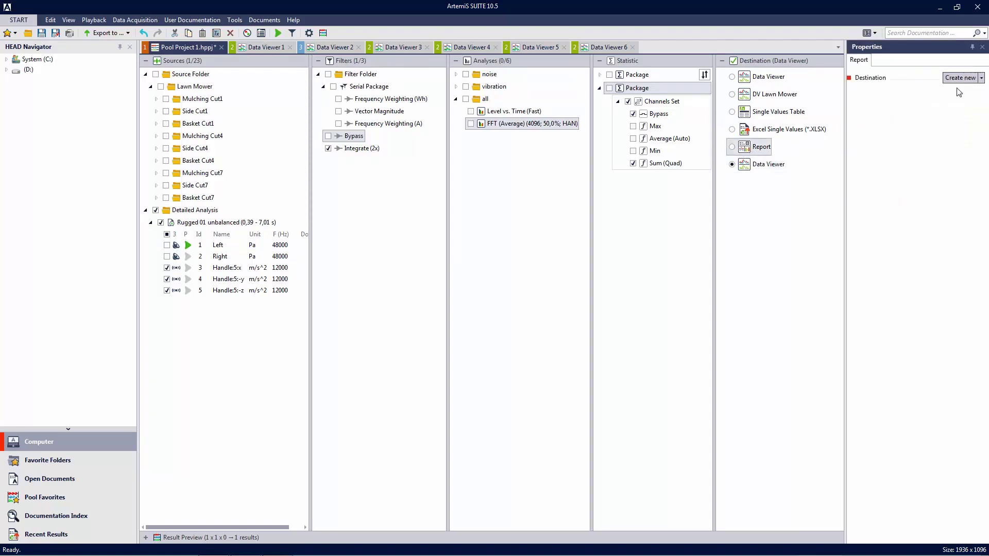
pyautogui.click(741, 149)
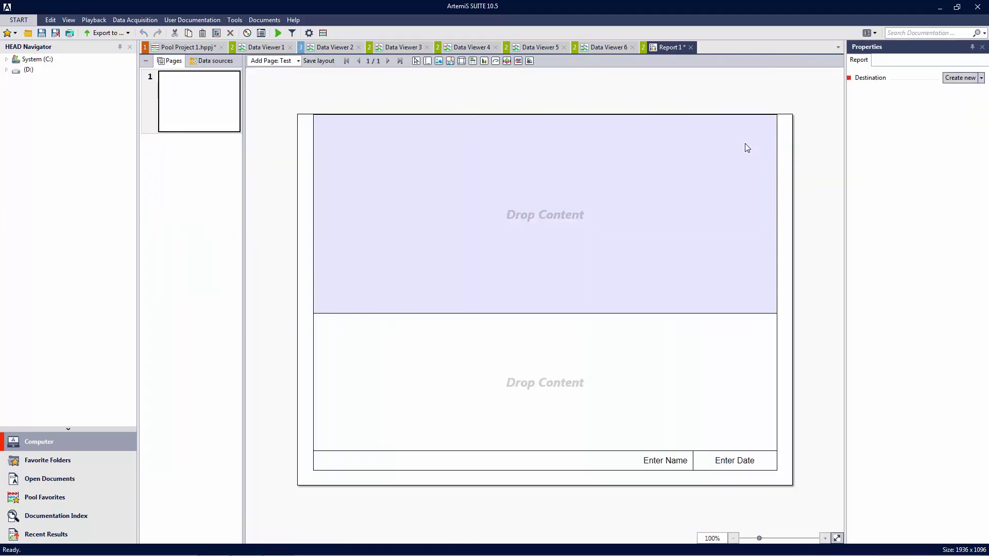
# Delete both placeholder 2D diagrams from the report page, keeping the name and date footer
pyautogui.click(680, 364)
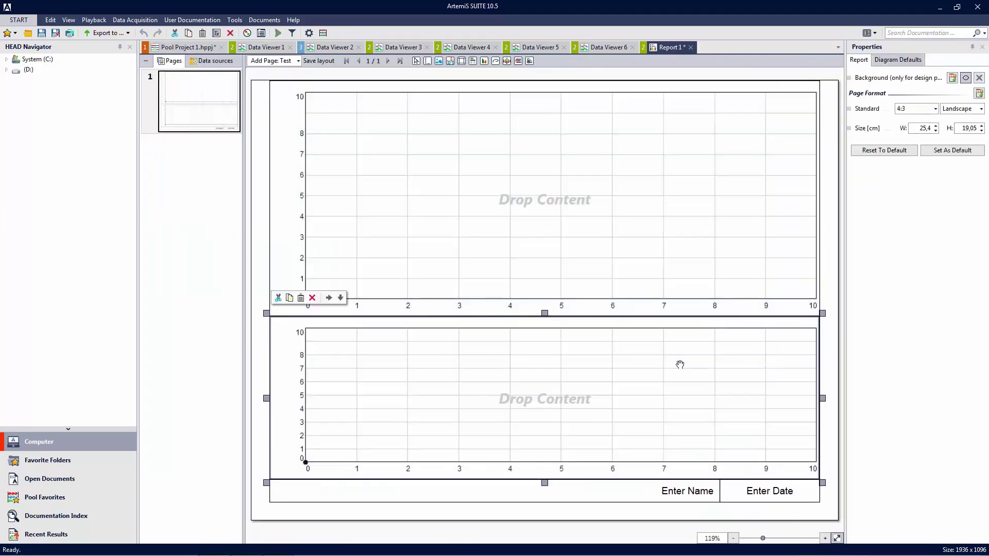
pyautogui.press('Delete')
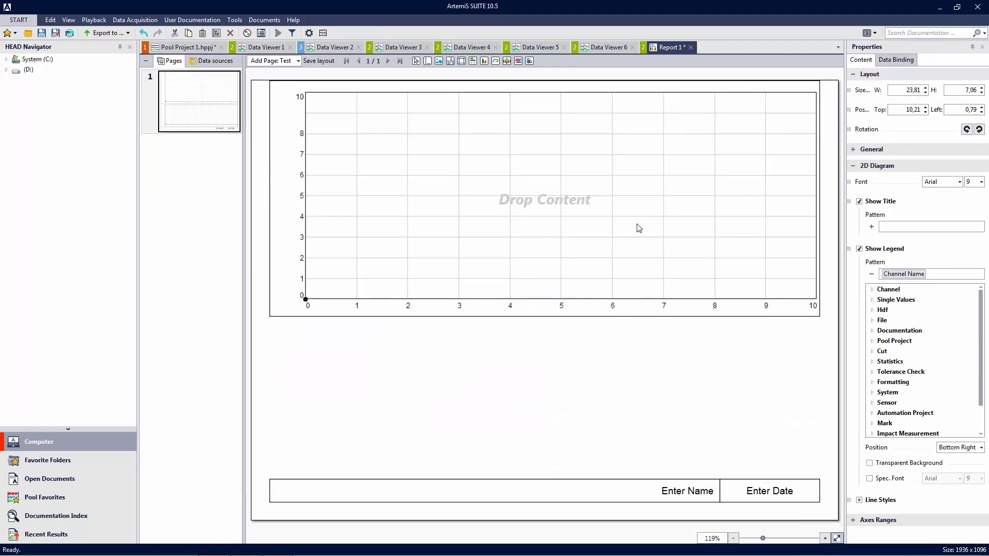
pyautogui.press('Delete')
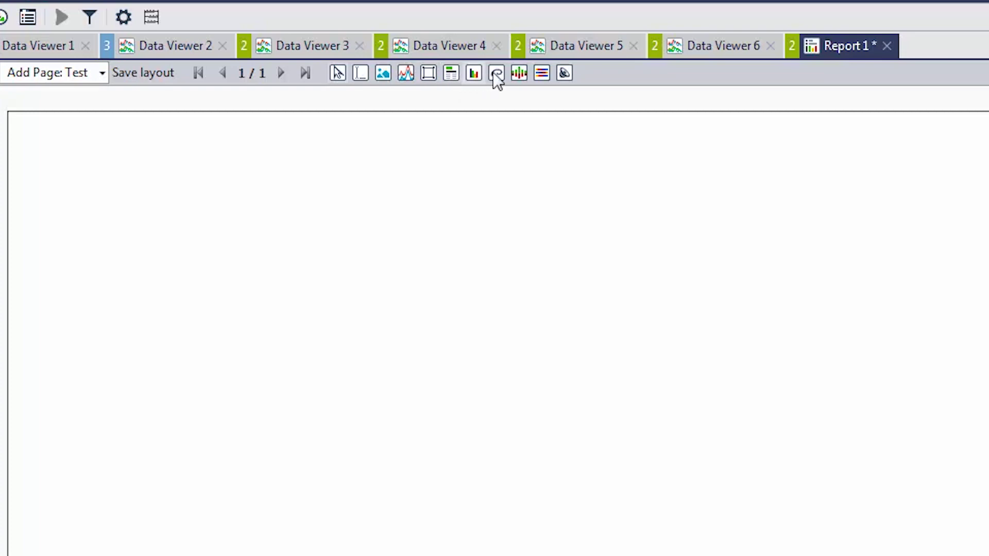
# Draw an XY diagram about 23.3 cm wide and 13.7 cm high above the footer of the report page
pyautogui.click(495, 71)
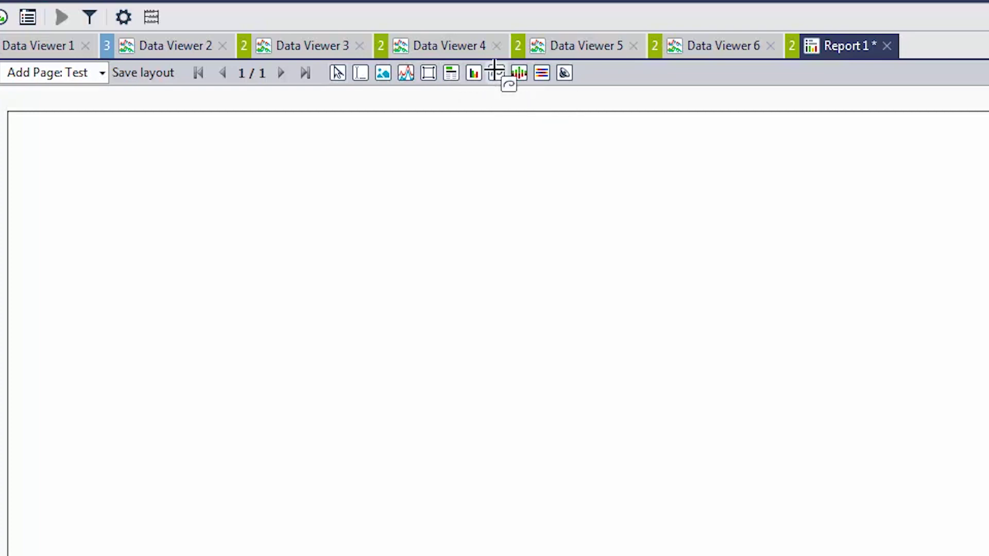
pyautogui.moveTo(54, 199); pyautogui.dragTo(988, 555)
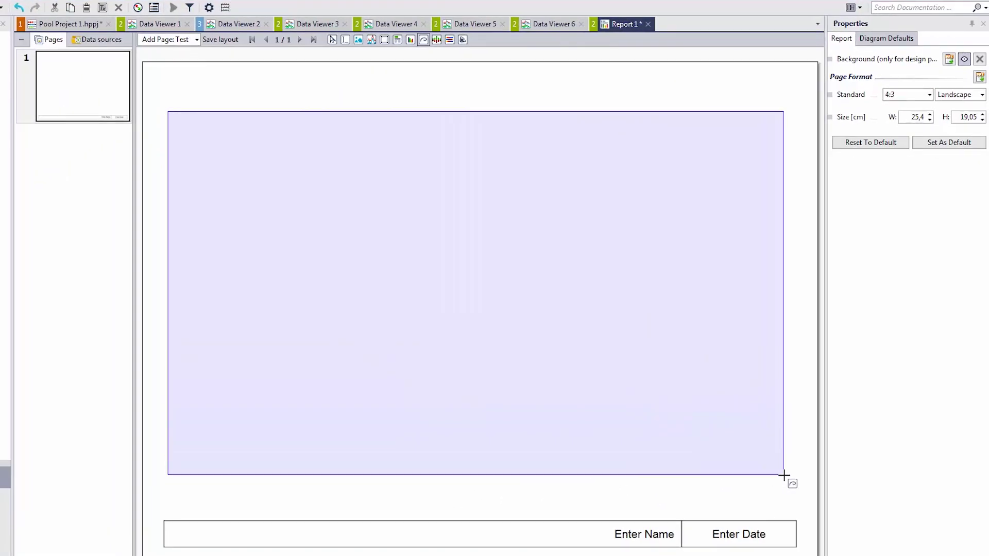
pyautogui.moveTo(784, 474); pyautogui.dragTo(784, 474)
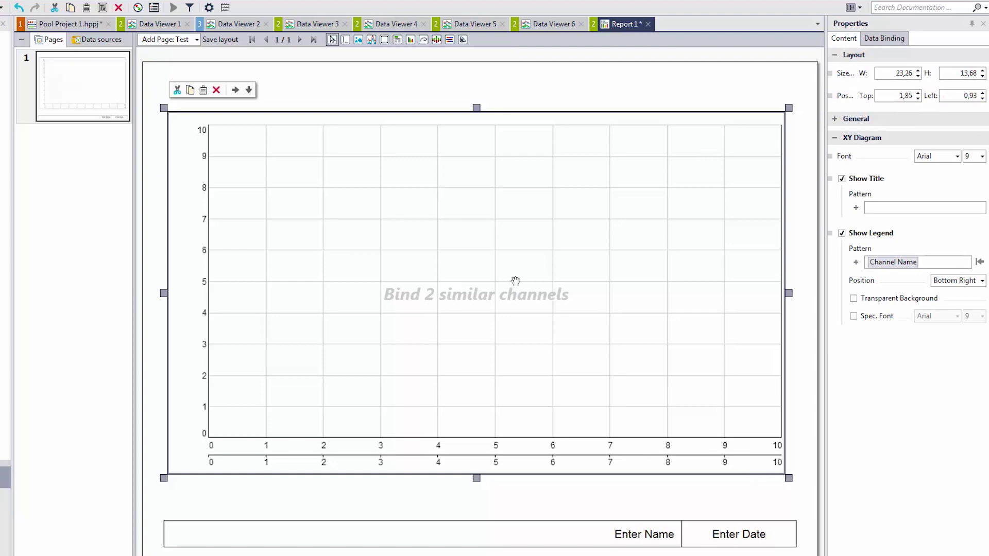
# Bind the integrated A1 channels Ch2 (Handle:5:-y) and Ch3 (Handle:5:-z) from the Temporary Pool Result to the XY diagram
pyautogui.click(892, 43)
pyautogui.click(856, 270)
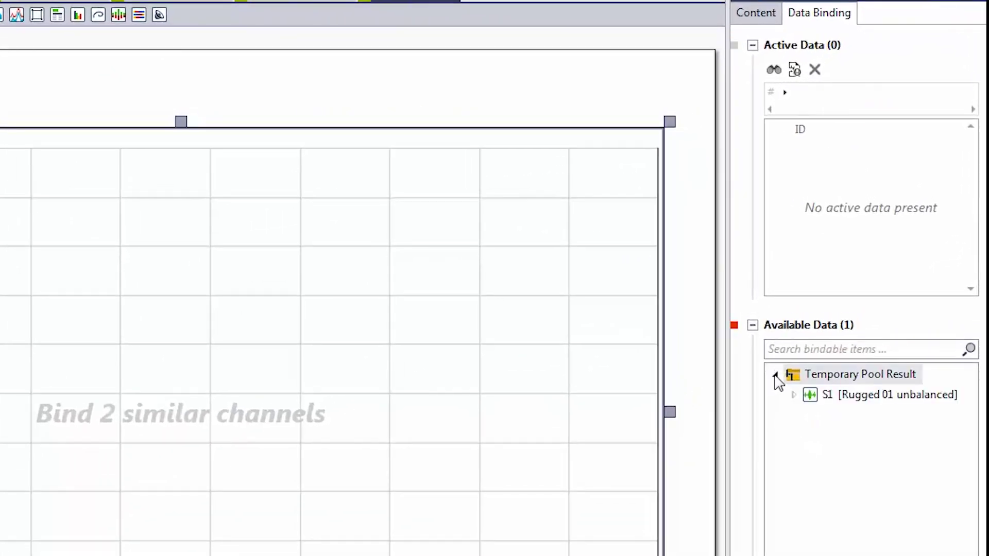
pyautogui.click(794, 395)
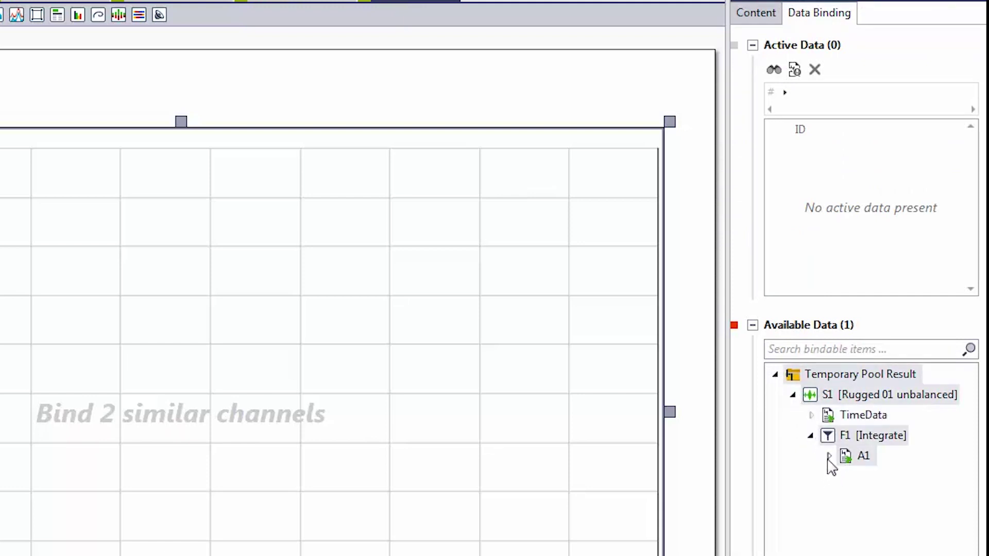
pyautogui.click(829, 456)
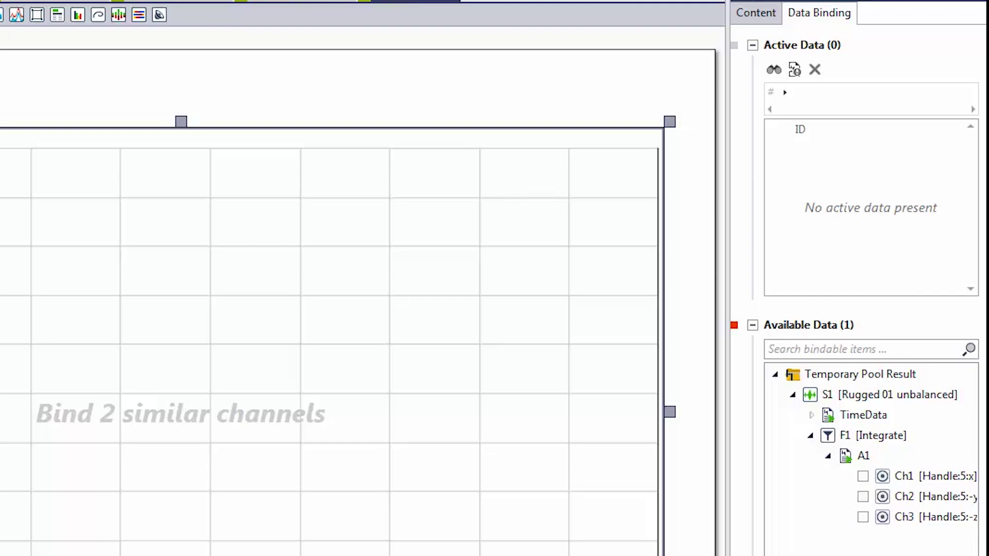
pyautogui.click(863, 497)
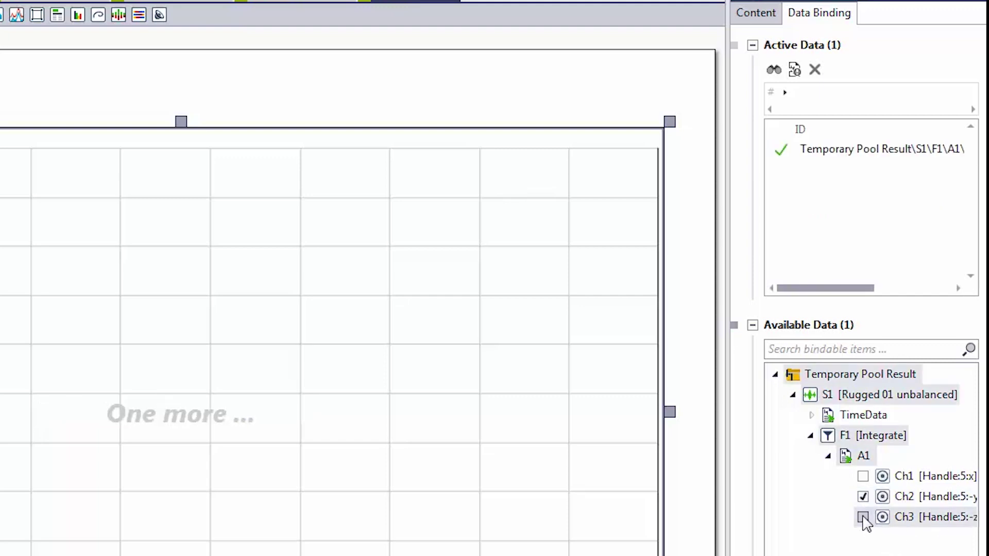
pyautogui.click(863, 517)
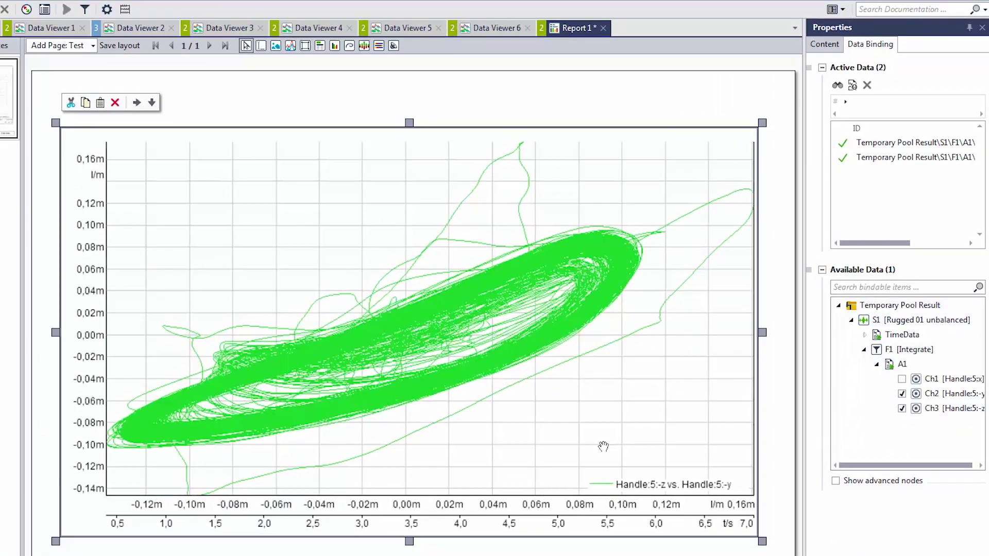